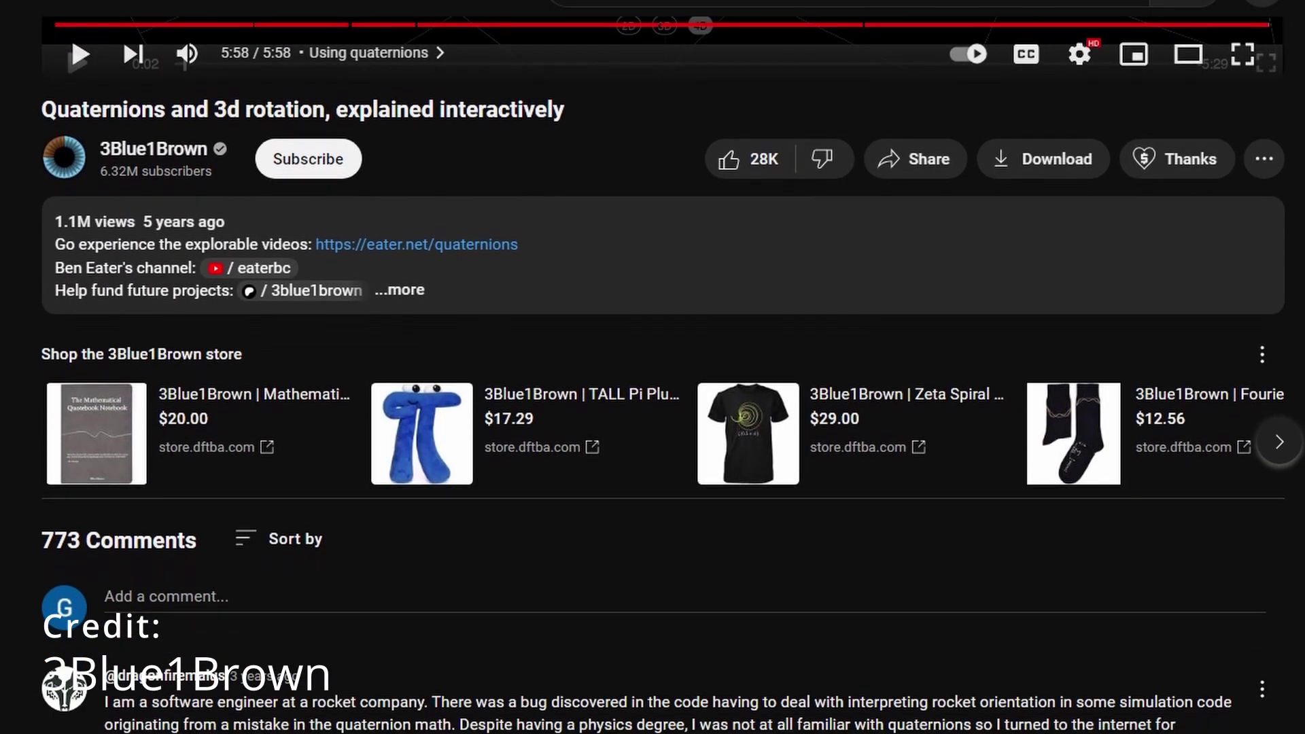
Expand the video's description and follow its eater.net/quaternions link to Visualizing Quaternions
{"action": "left_click", "coordinate": [406, 296]}
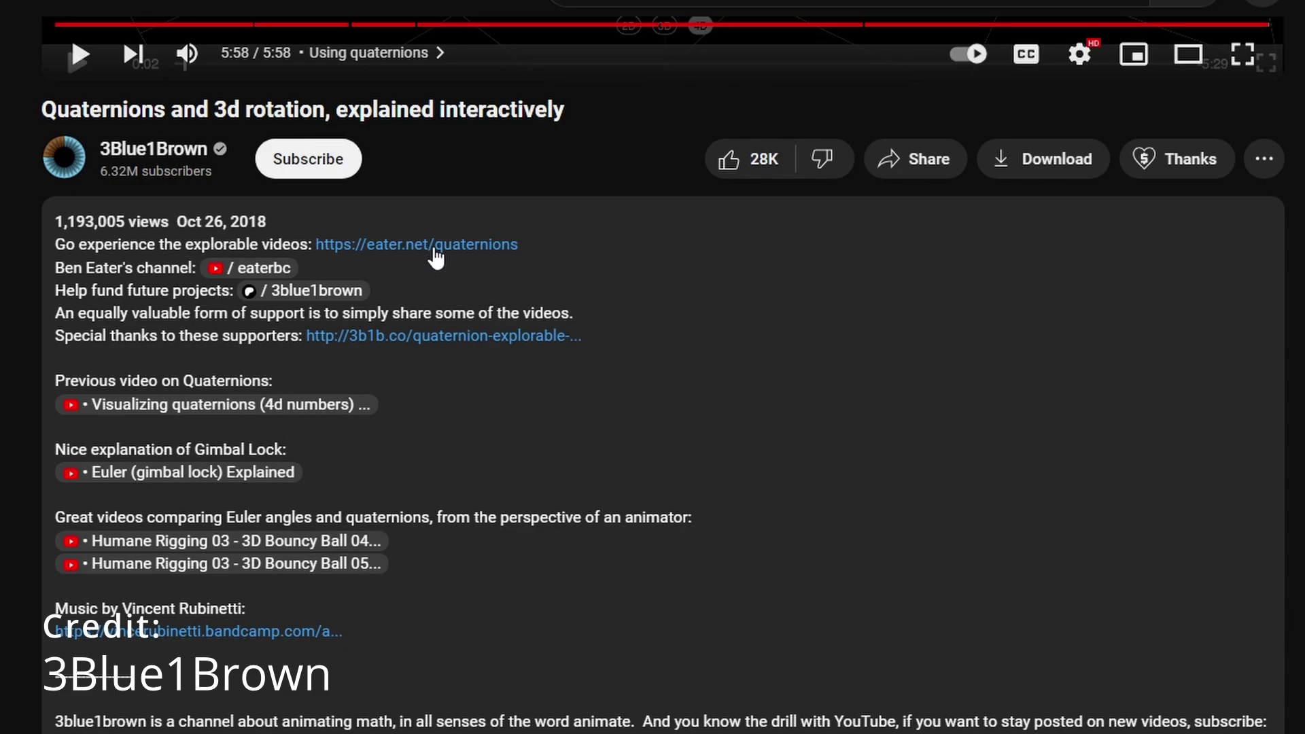
{"action": "left_click", "coordinate": [435, 257]}
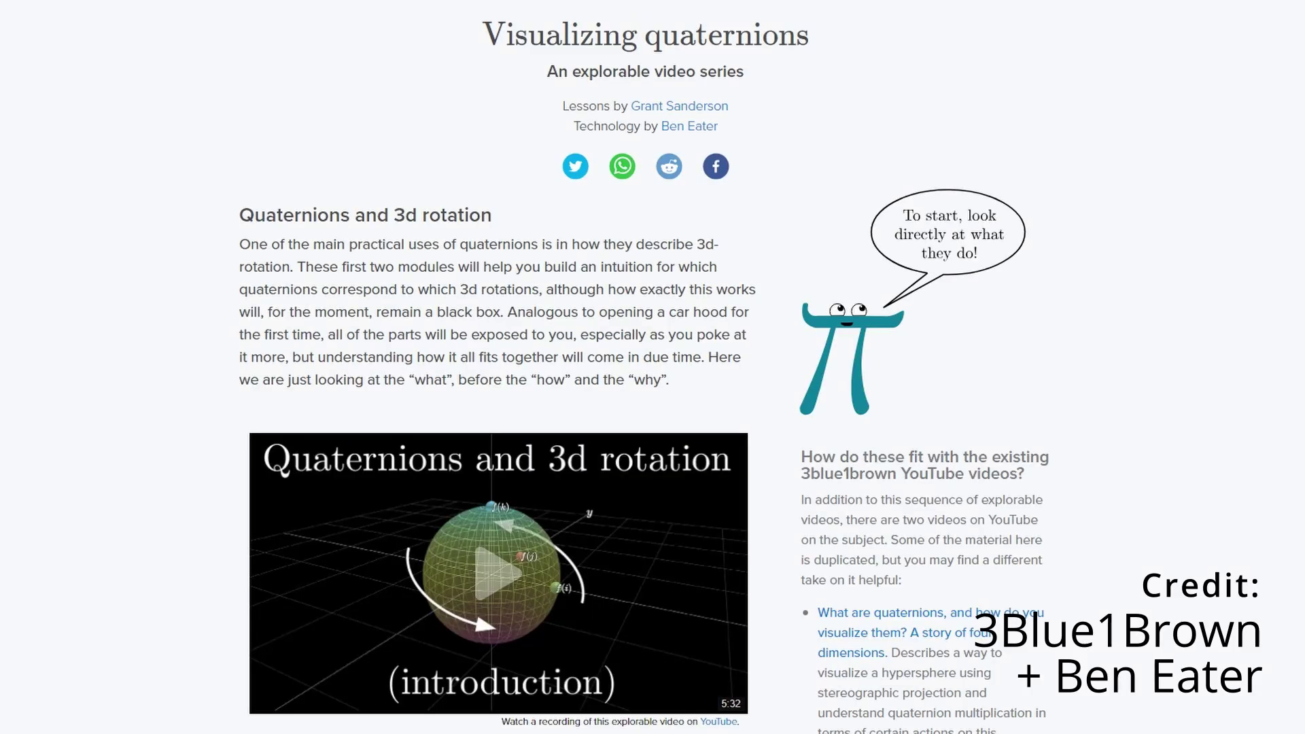
Skim the Visualizing Quaternions page, then play the introductory quaternions and 3D rotation explorable
{"action": "scroll", "coordinate": [653, 367], "scroll_direction": "down", "scroll_amount": 10}
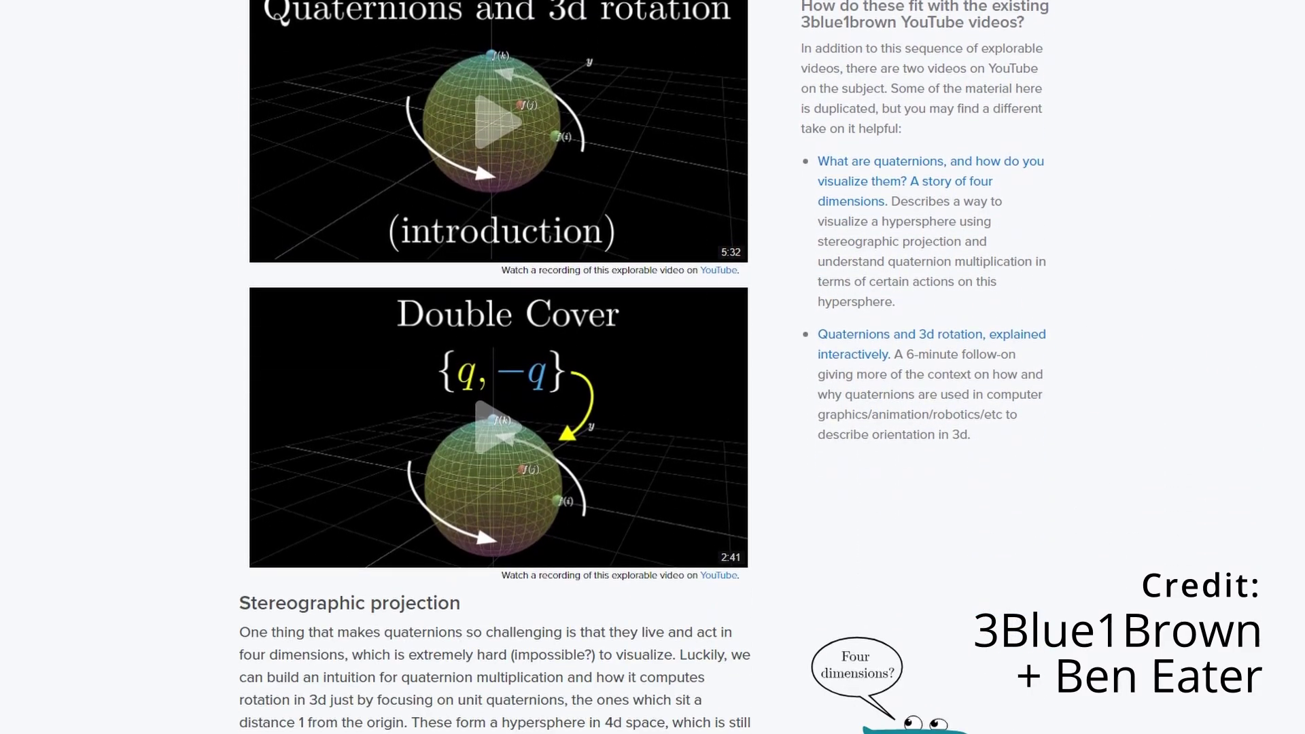
{"action": "scroll", "coordinate": [653, 367], "scroll_direction": "down", "scroll_amount": 8}
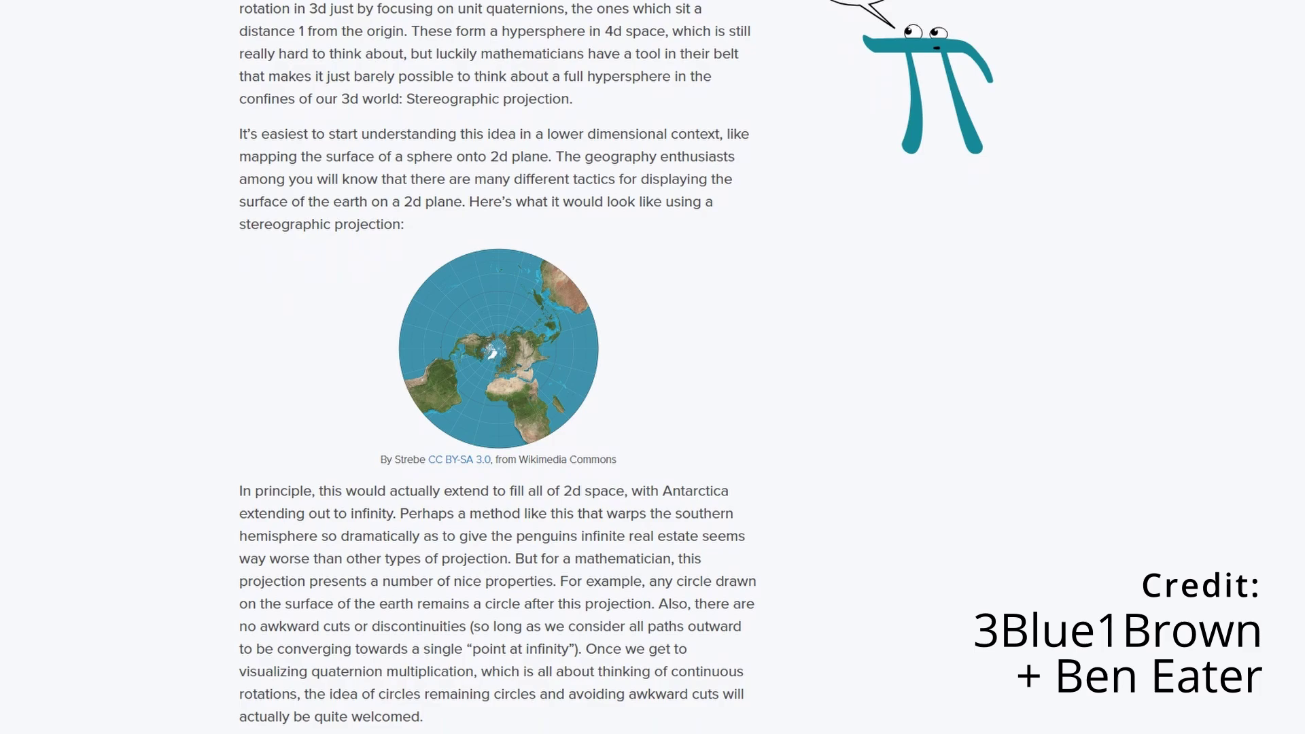
{"action": "scroll", "coordinate": [652, 367], "scroll_direction": "down", "scroll_amount": 12}
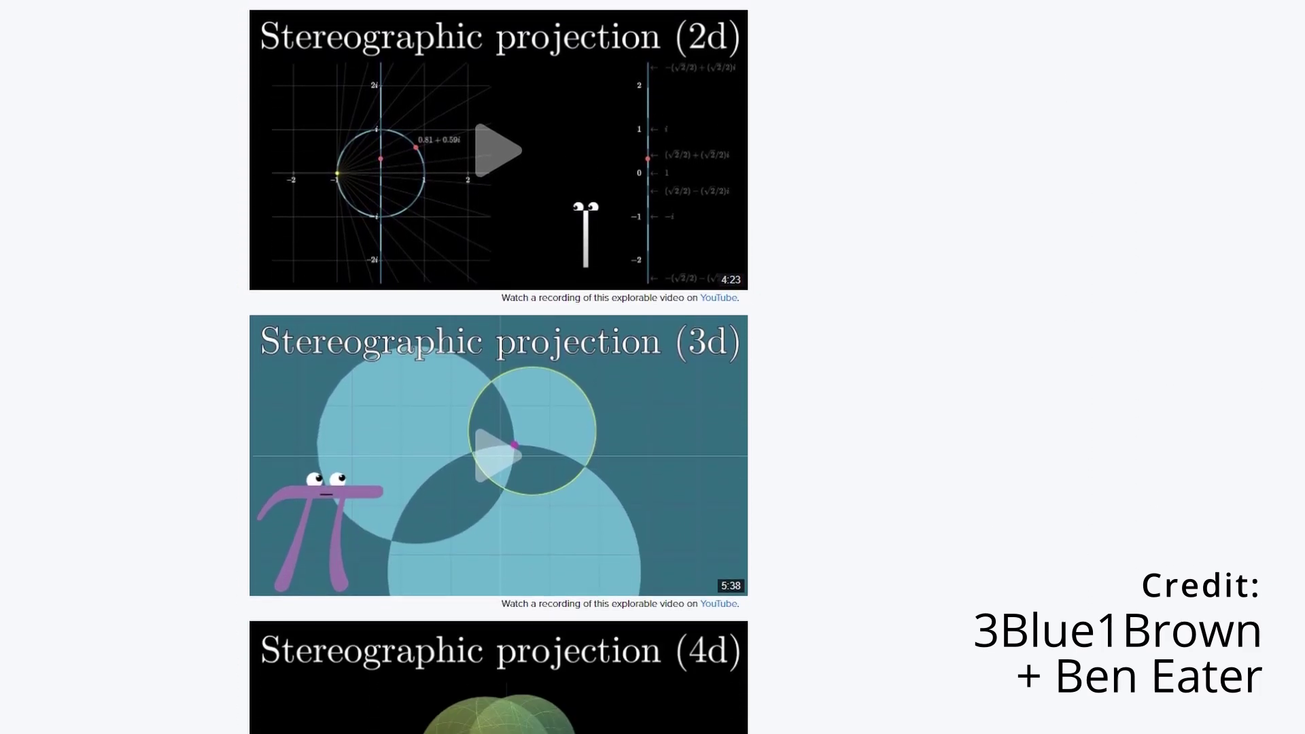
{"action": "scroll", "coordinate": [653, 367], "scroll_direction": "down", "scroll_amount": 10}
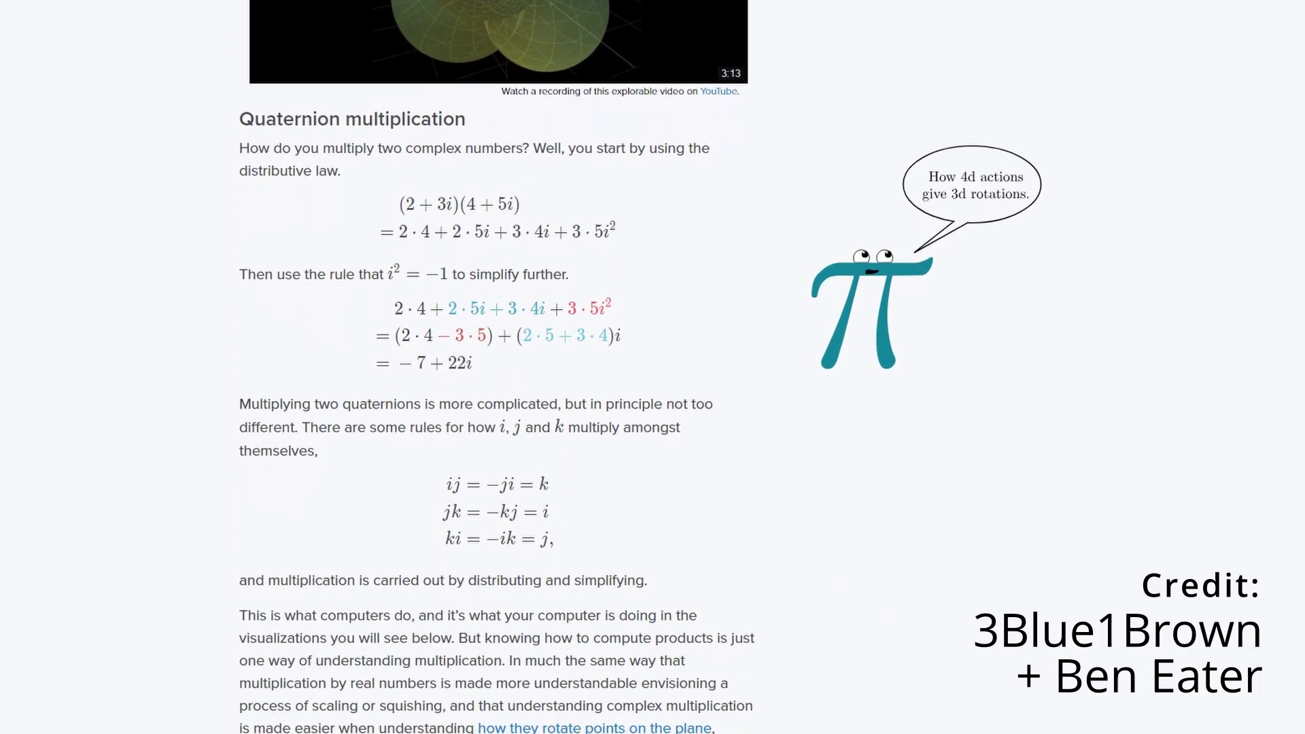
{"action": "scroll", "coordinate": [653, 367], "scroll_direction": "down", "scroll_amount": 9}
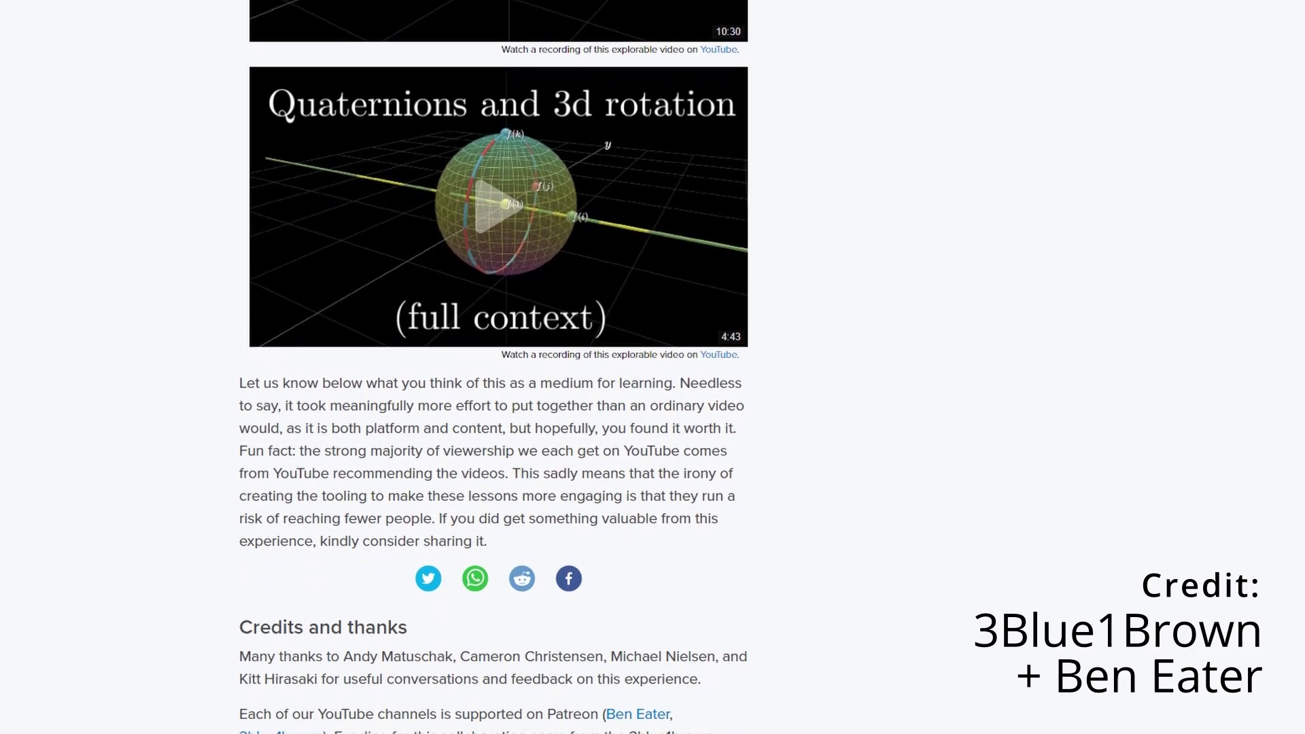
{"action": "scroll", "coordinate": [493, 367], "scroll_direction": "up", "scroll_amount": 20}
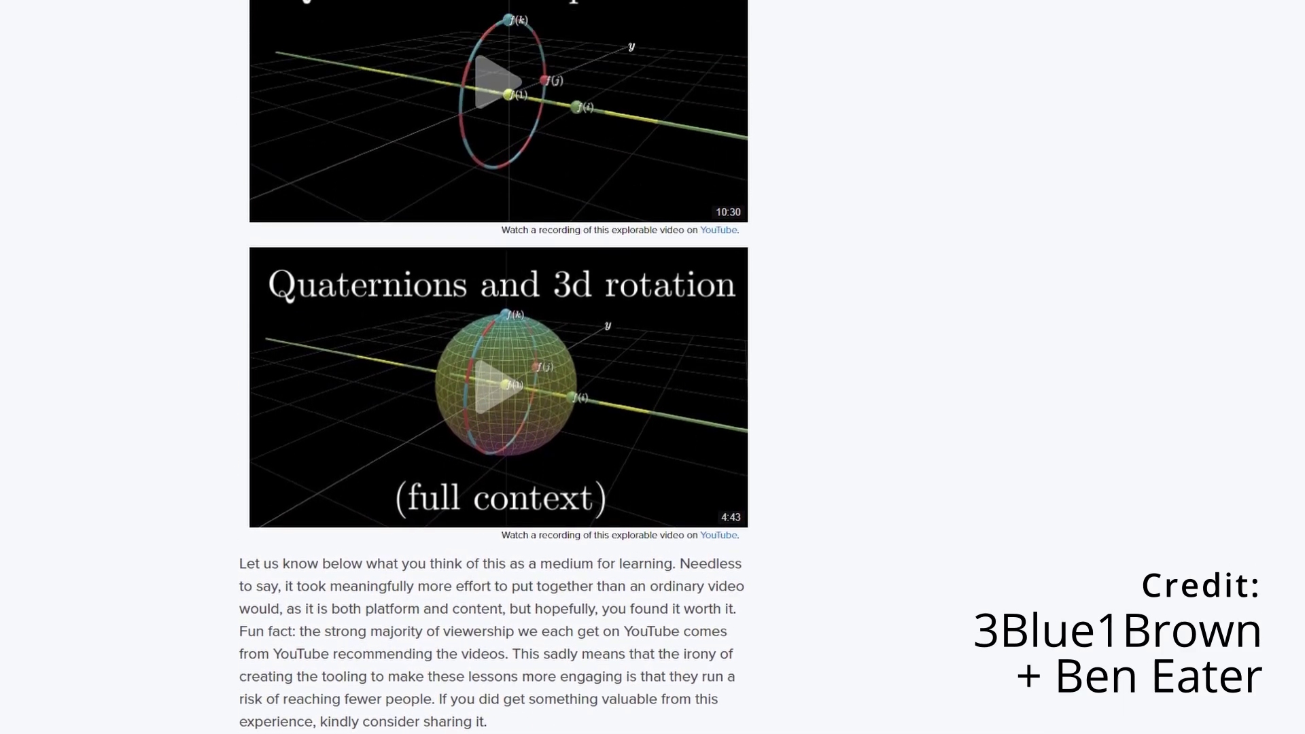
{"action": "scroll", "coordinate": [494, 367], "scroll_direction": "up", "scroll_amount": 20}
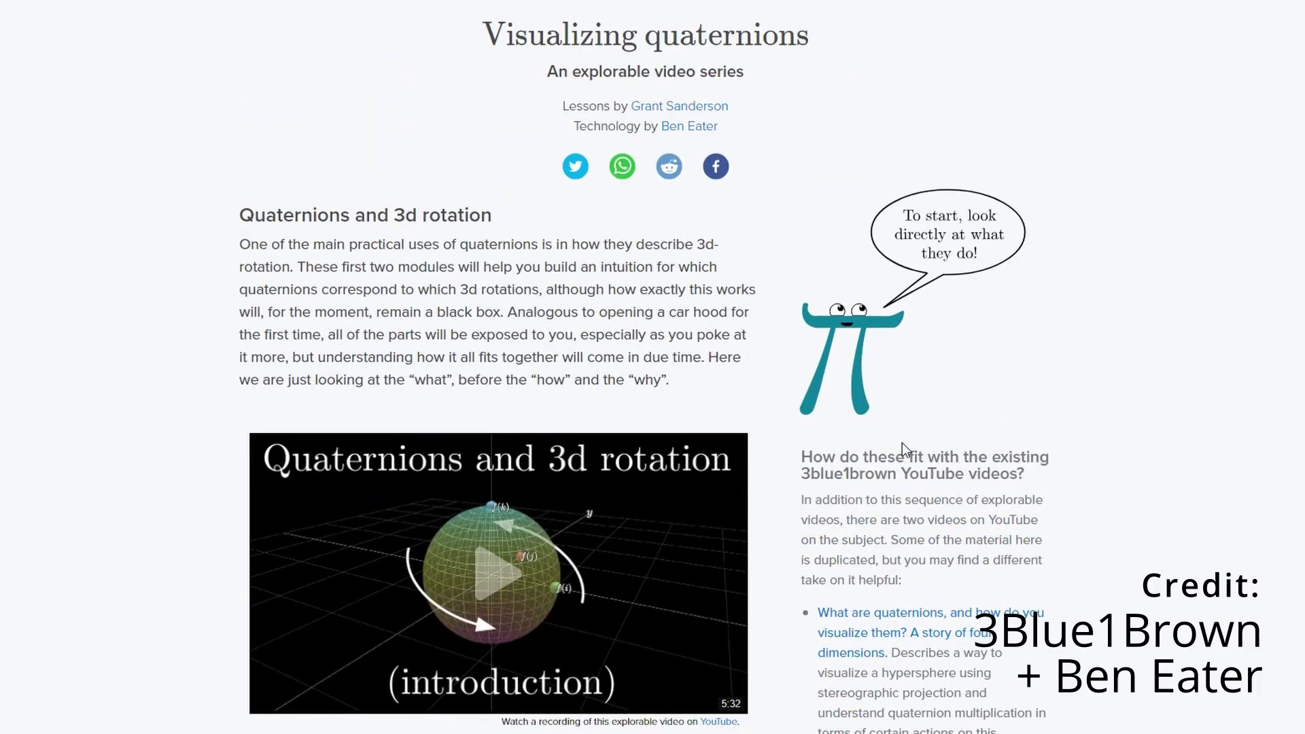
{"action": "left_click", "coordinate": [482, 572]}
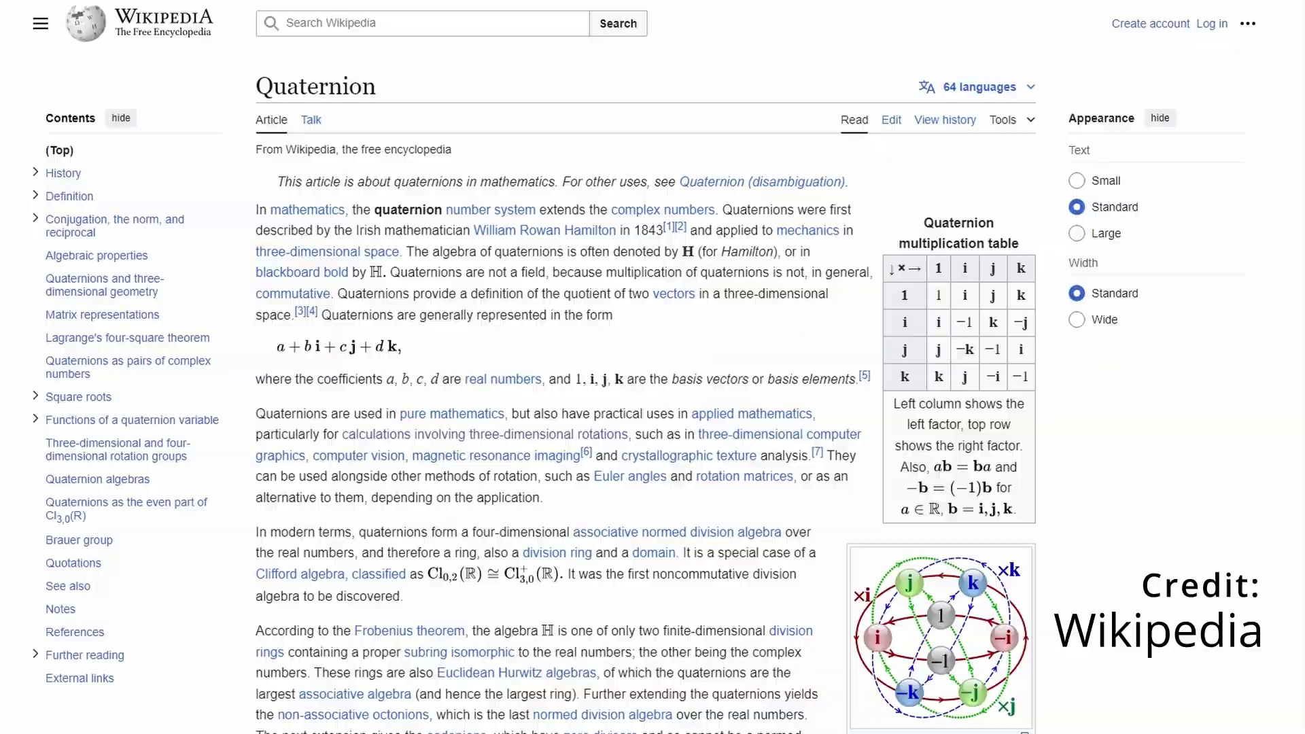
Read down the Wikipedia Quaternion article to the Links and monographs section
{"action": "scroll", "coordinate": [645, 408], "scroll_direction": "down", "scroll_amount": 20}
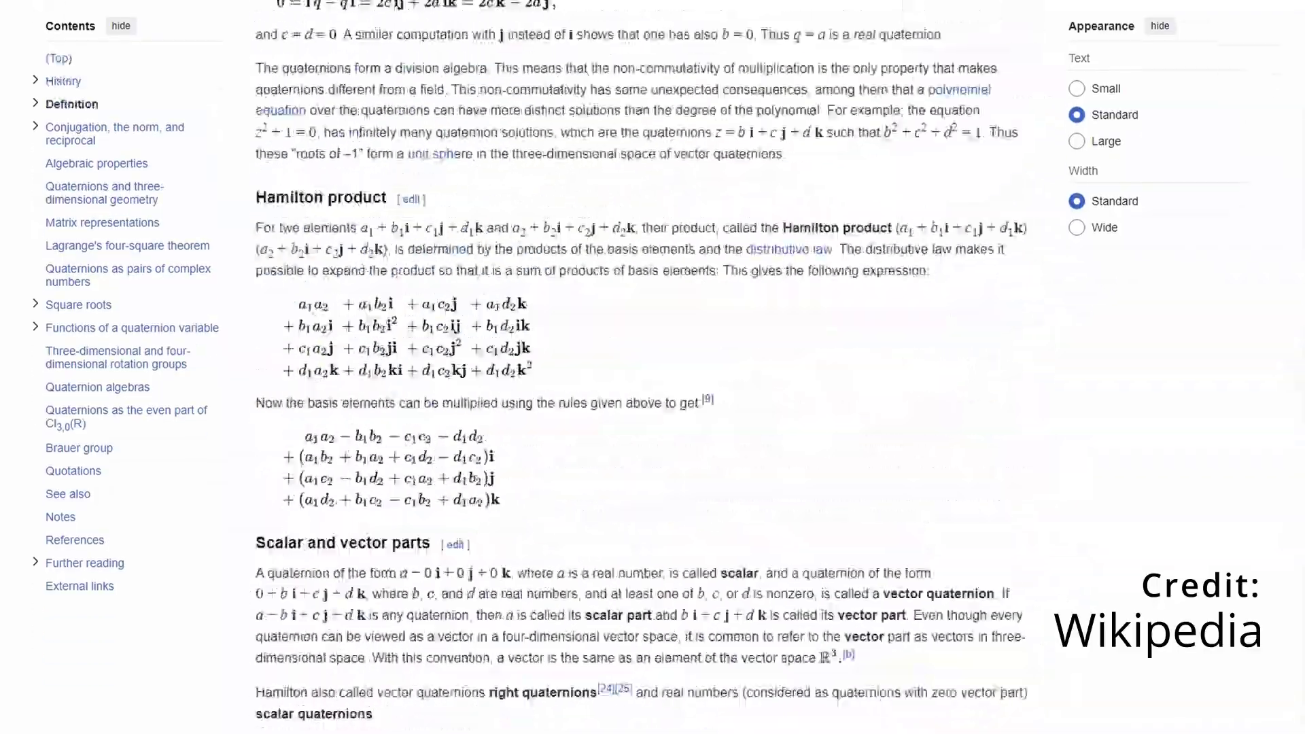
{"action": "scroll", "coordinate": [646, 408], "scroll_direction": "down", "scroll_amount": 20}
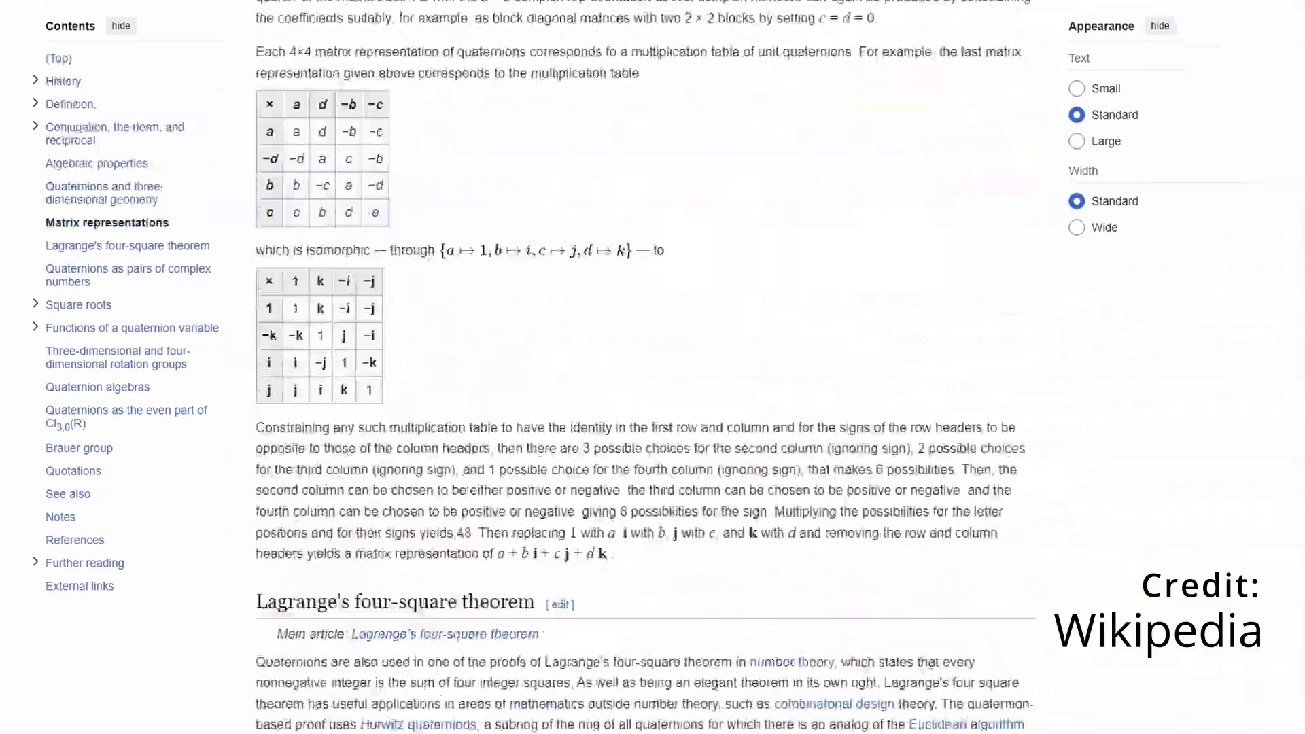
{"action": "scroll", "coordinate": [646, 408], "scroll_direction": "down", "scroll_amount": 20}
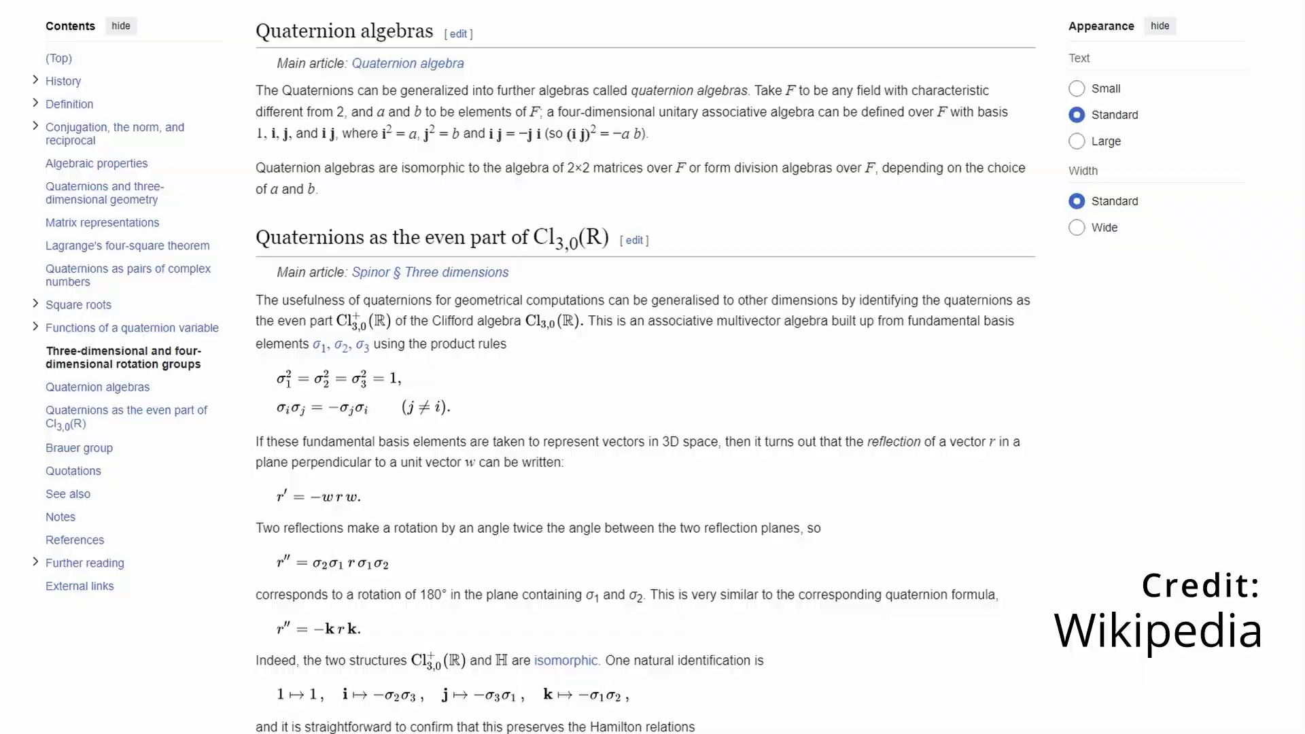
{"action": "scroll", "coordinate": [645, 408], "scroll_direction": "down", "scroll_amount": 20}
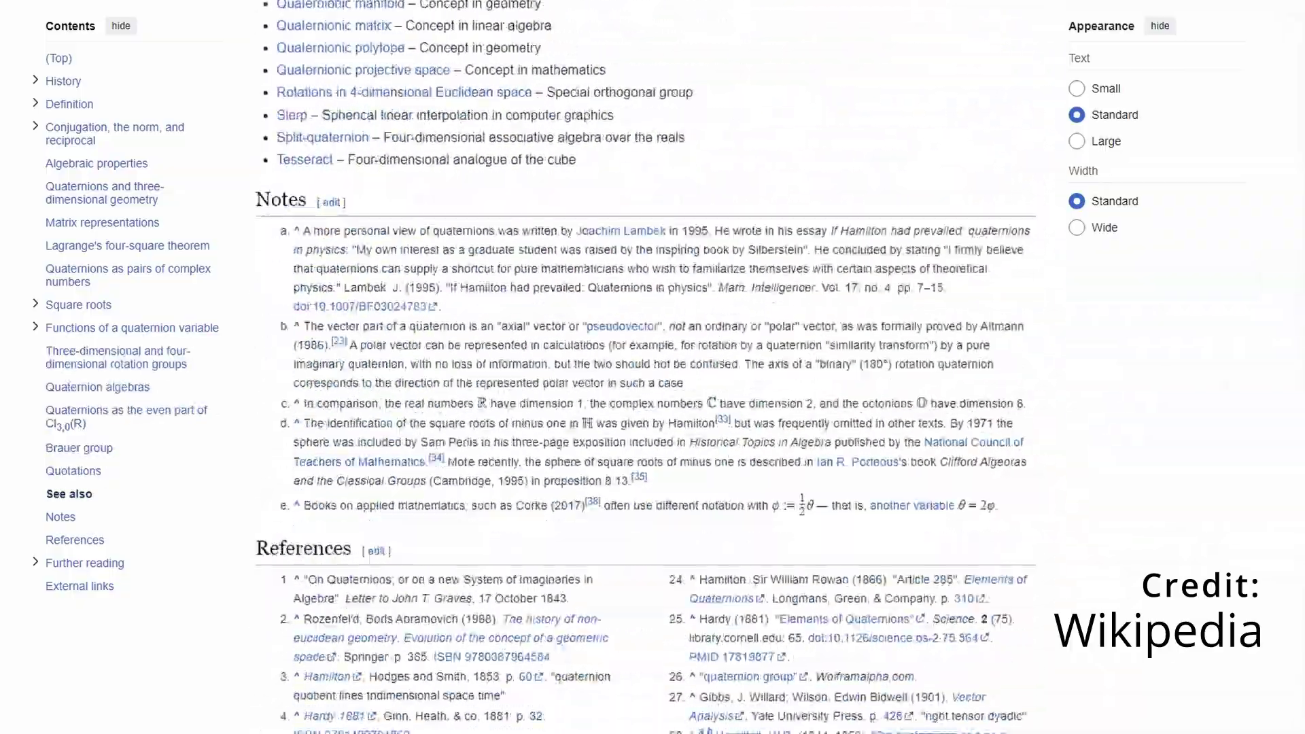
{"action": "scroll", "coordinate": [645, 408], "scroll_direction": "down", "scroll_amount": 20}
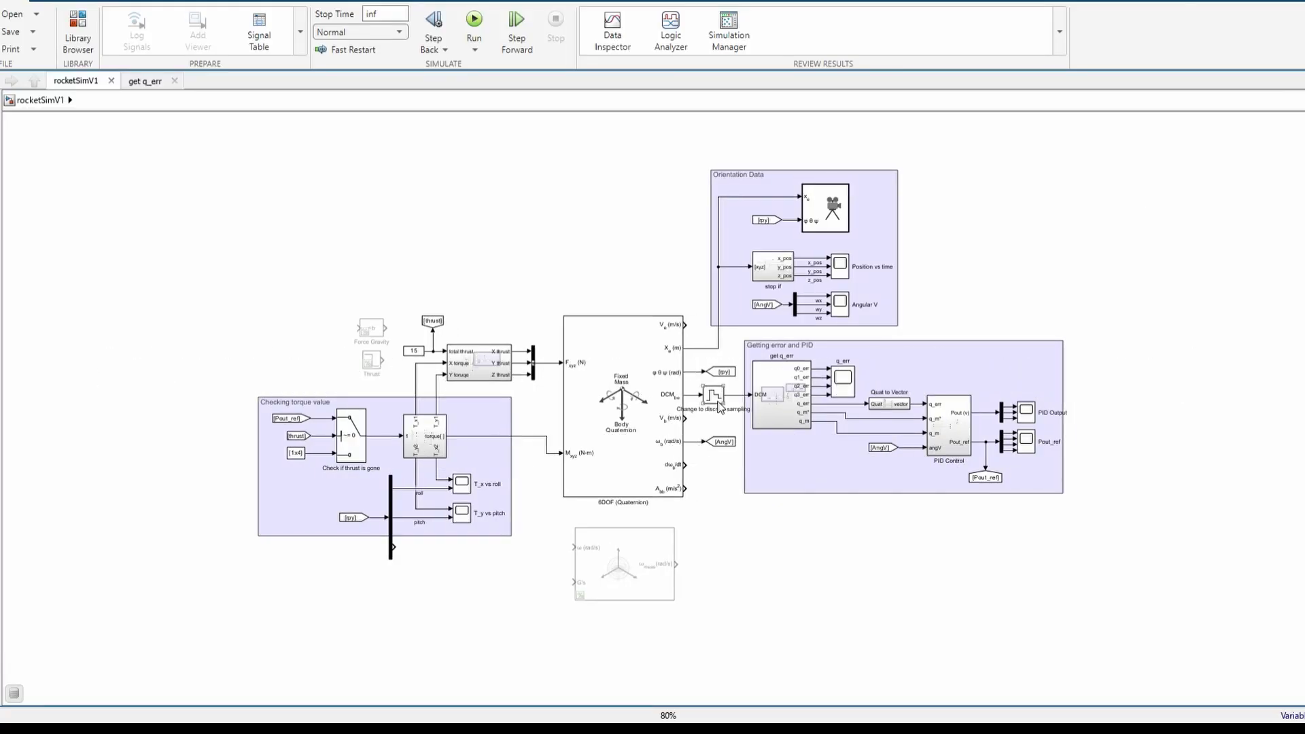
Zoom into the error area and select the PID Control block and the Getting error and PID region
{"action": "scroll", "coordinate": [721, 408], "scroll_direction": "up", "scroll_amount": 5}
{"action": "left_click_drag", "start_coordinate": [693, 406], "coordinate": [675, 438]}
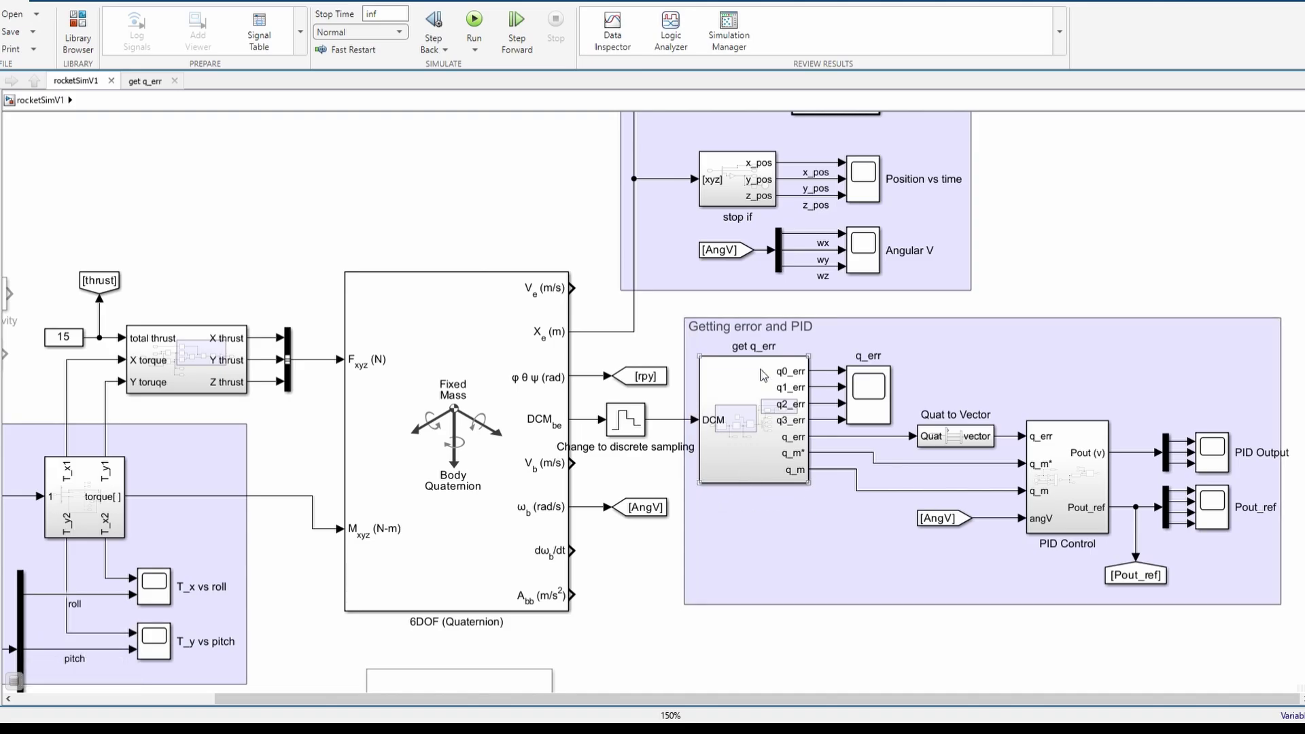
{"action": "scroll", "coordinate": [860, 391], "scroll_direction": "up", "scroll_amount": 2}
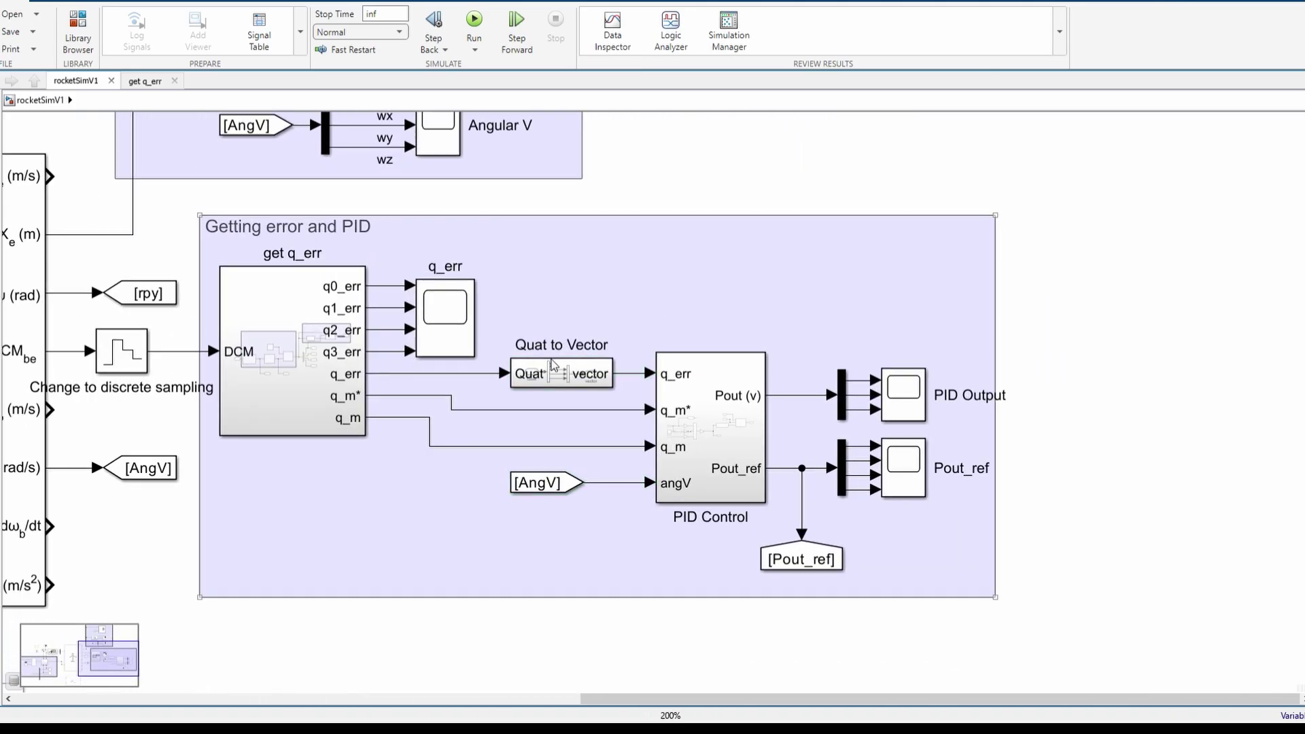
{"action": "left_click", "coordinate": [697, 431]}
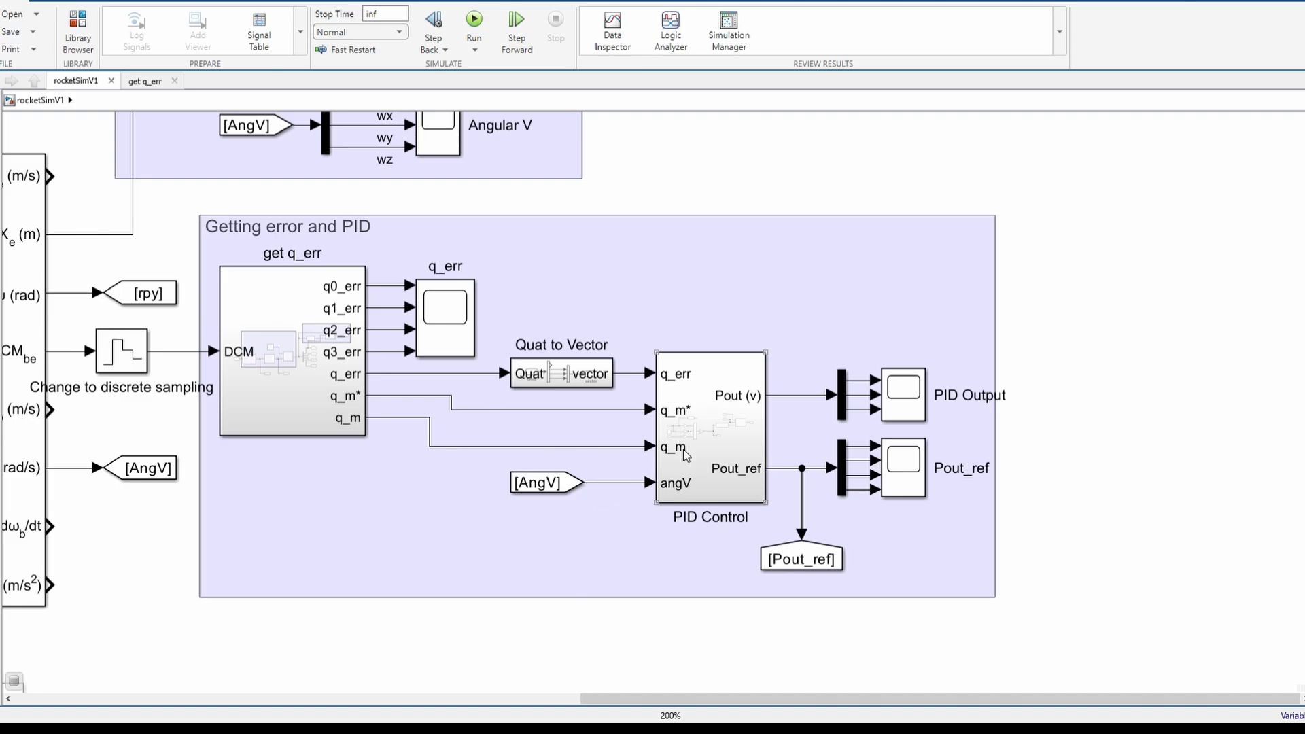
{"action": "left_click", "coordinate": [726, 506]}
Pan and zoom across the model toward the thrust and 6DOF blocks
{"action": "scroll", "coordinate": [782, 488], "scroll_direction": "up", "scroll_amount": 2}
{"action": "scroll", "coordinate": [612, 510], "scroll_direction": "down", "scroll_amount": 6}
{"action": "scroll", "coordinate": [558, 500], "scroll_direction": "left", "scroll_amount": 5}
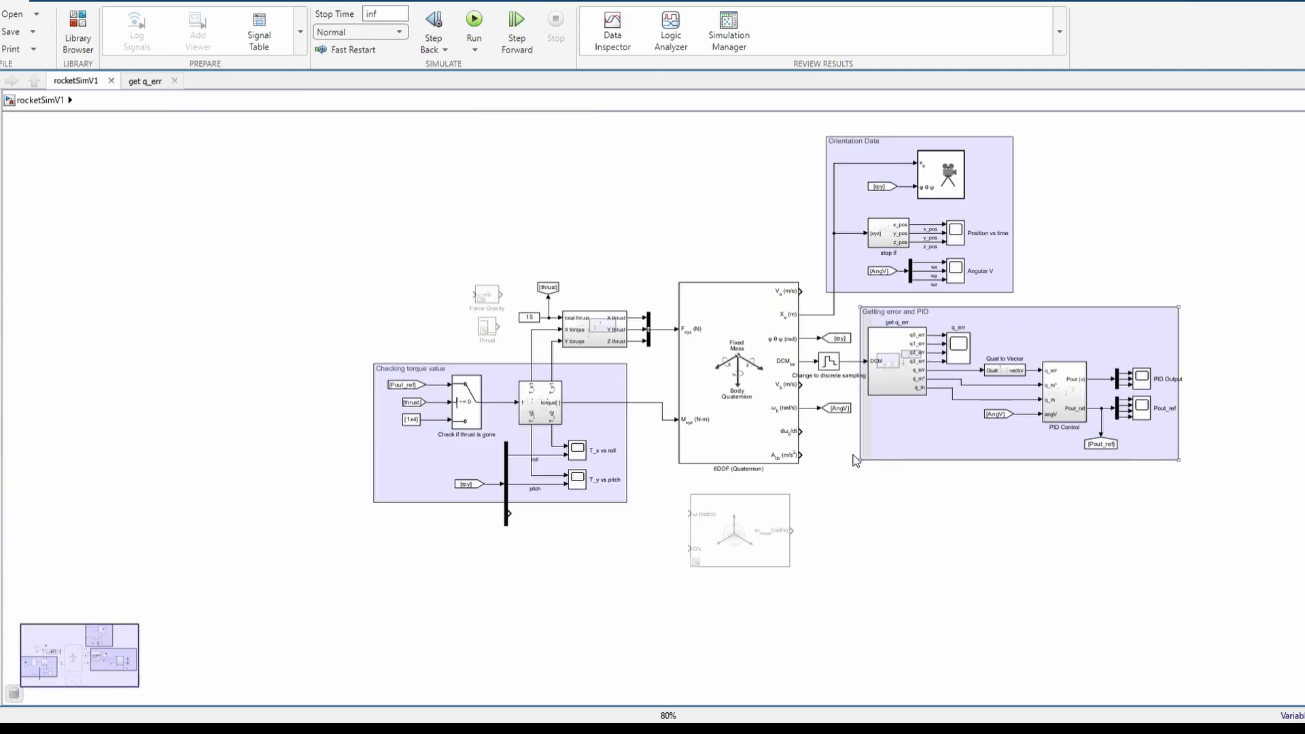
{"action": "scroll", "coordinate": [411, 360], "scroll_direction": "up", "scroll_amount": 2}
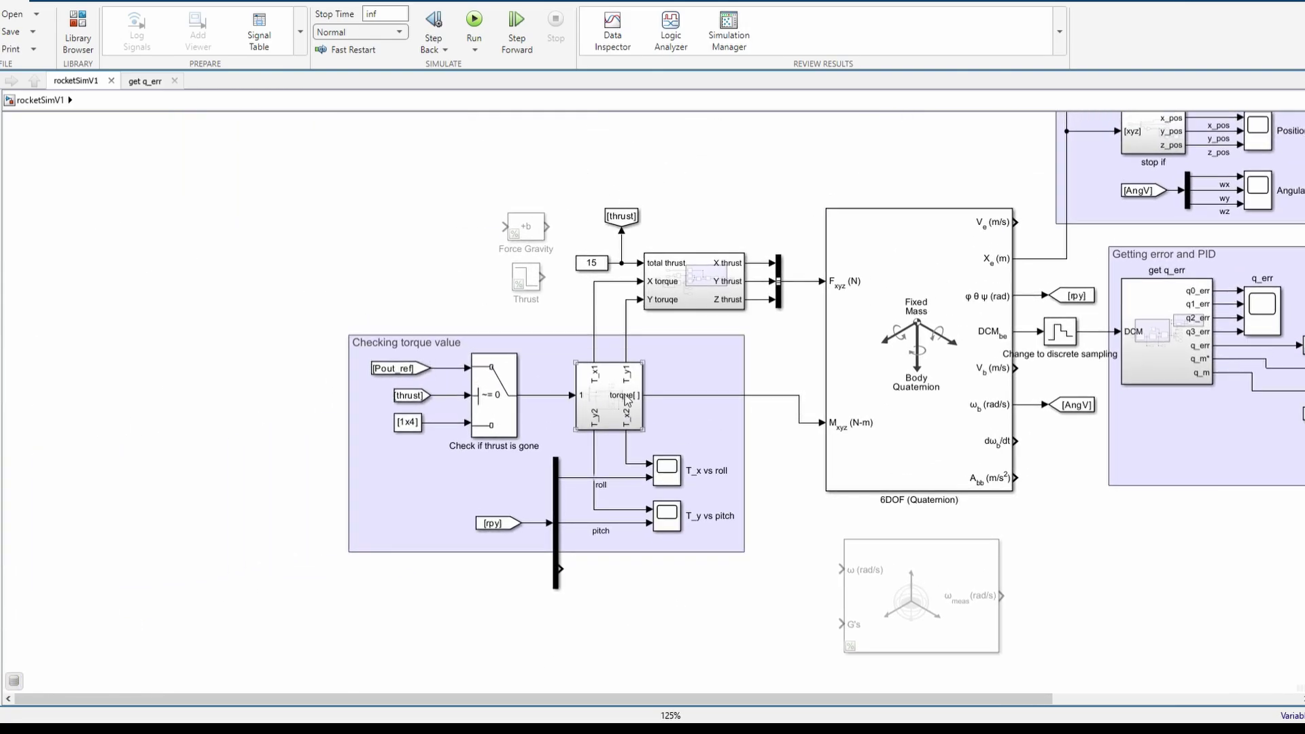
{"action": "scroll", "coordinate": [540, 402], "scroll_direction": "up", "scroll_amount": 2}
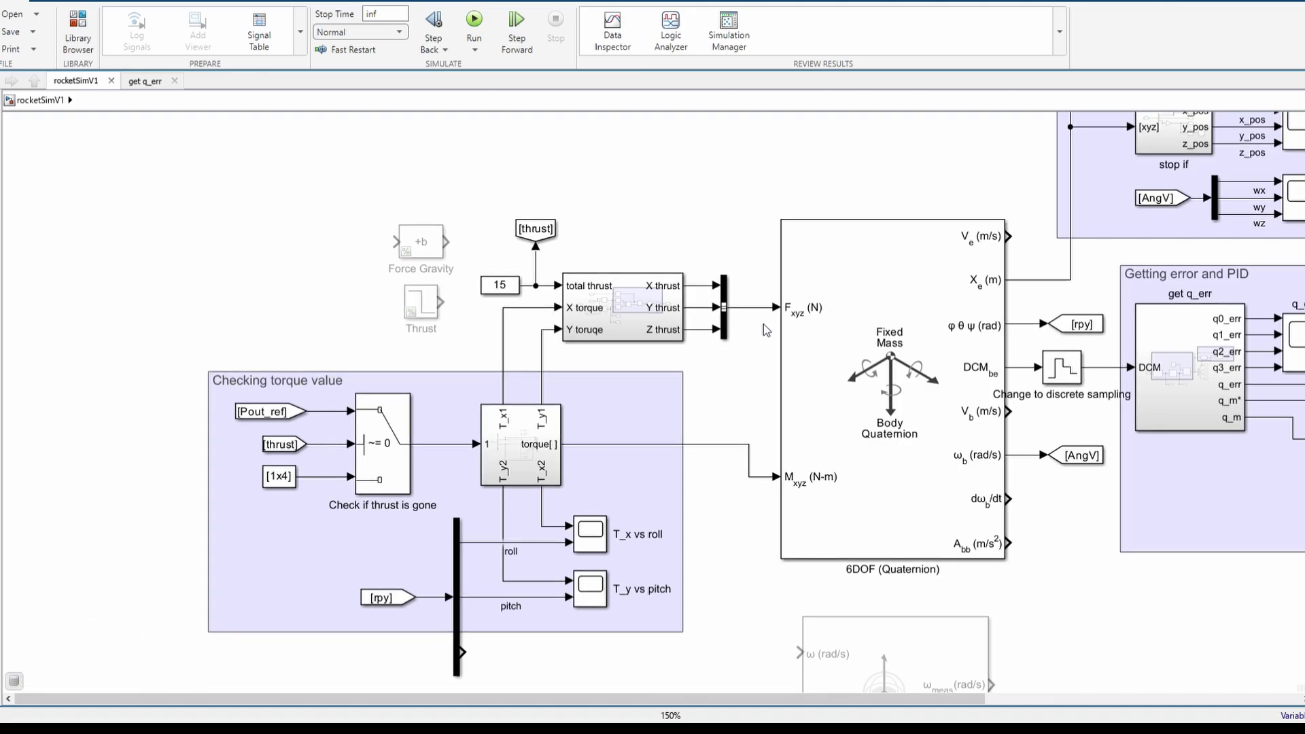
{"action": "left_click_drag", "start_coordinate": [648, 370], "coordinate": [512, 382]}
{"action": "scroll", "coordinate": [585, 307], "scroll_direction": "up", "scroll_amount": 3}
{"action": "scroll", "coordinate": [512, 382], "scroll_direction": "up", "scroll_amount": 1}
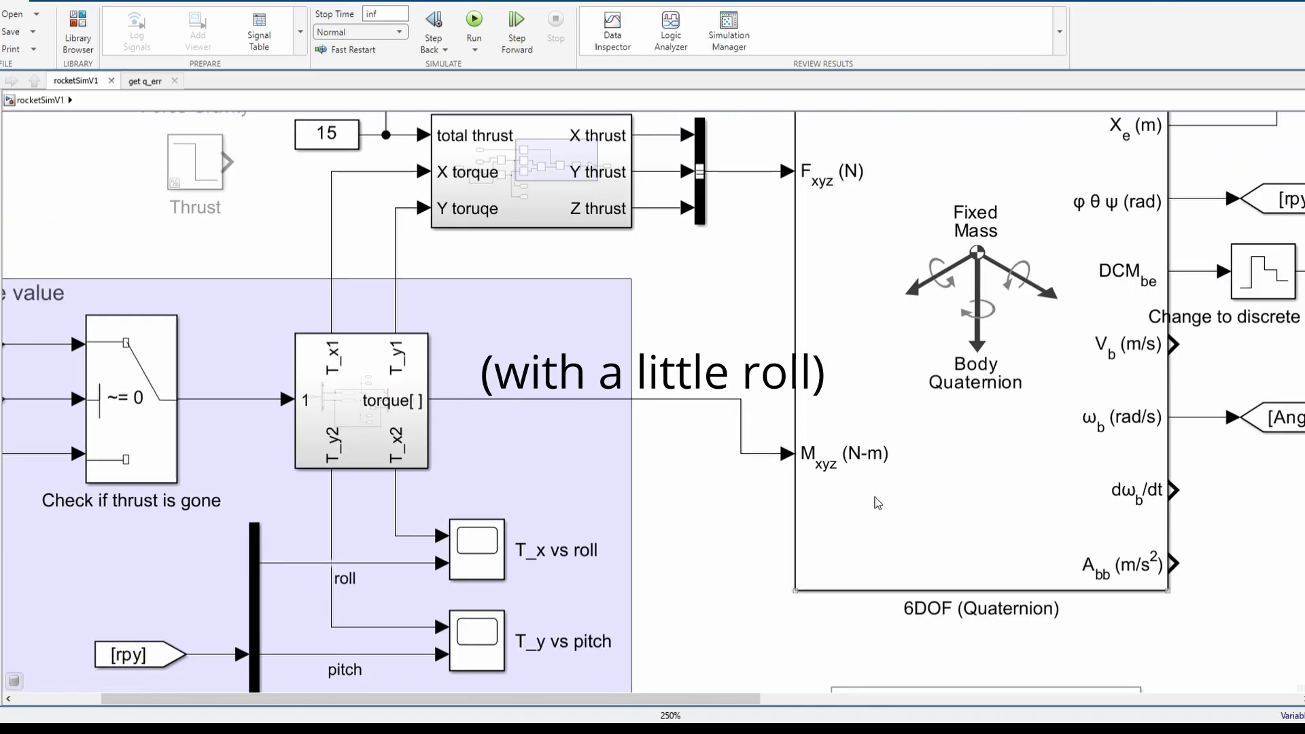
{"action": "scroll", "coordinate": [811, 477], "scroll_direction": "down", "scroll_amount": 4}
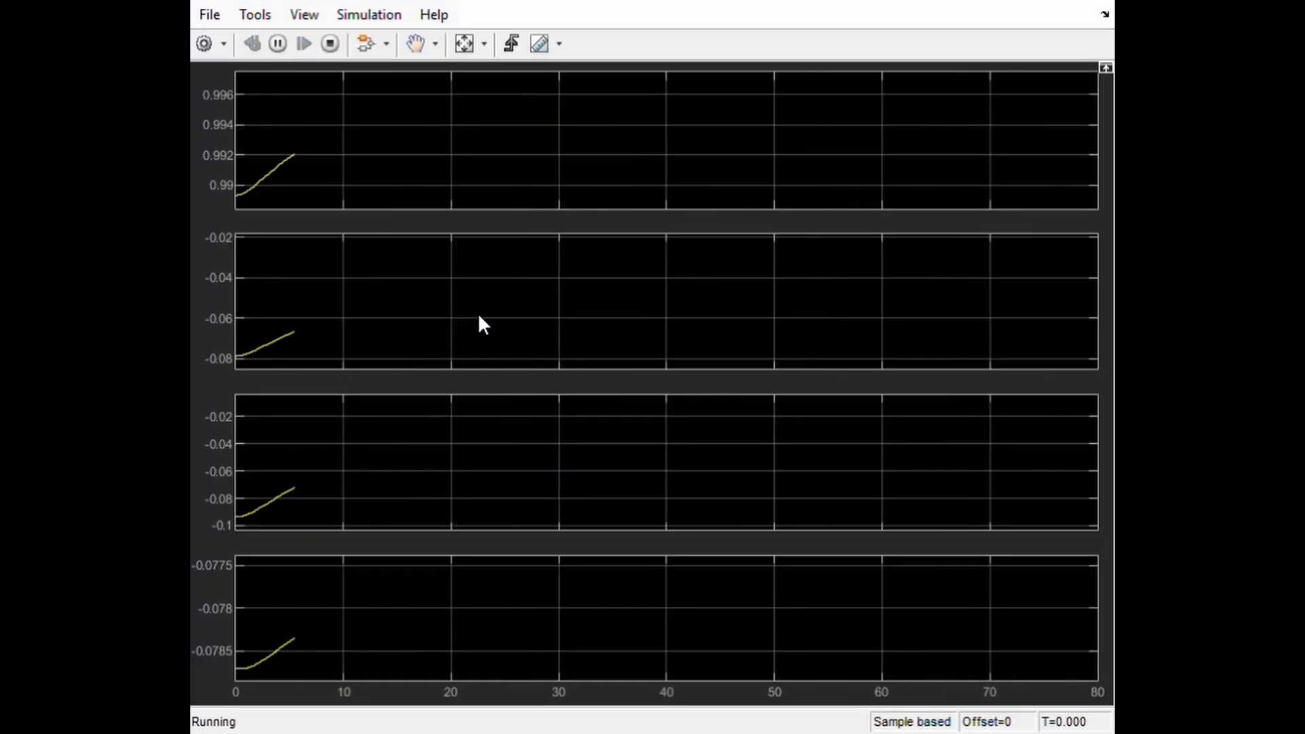
Autoscale the q_err scope so the four quaternion error traces fit as they settle
{"action": "left_click", "coordinate": [464, 45]}
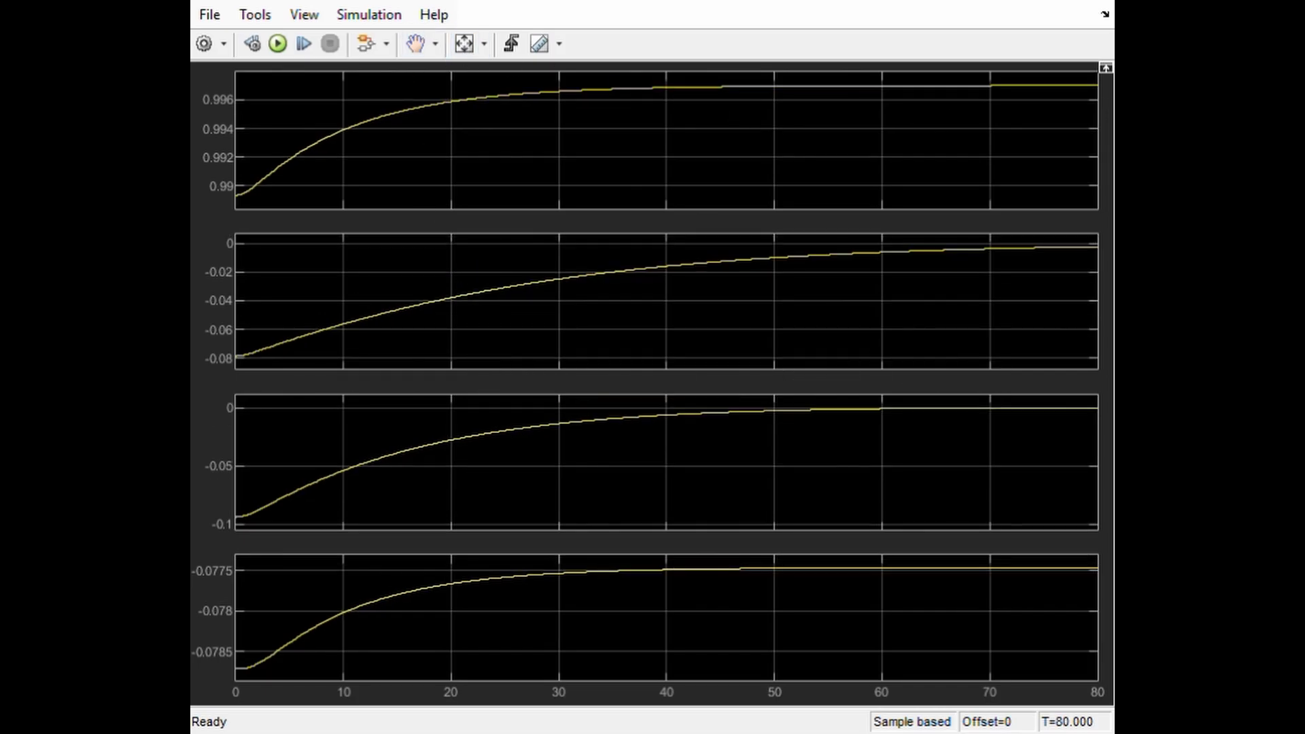